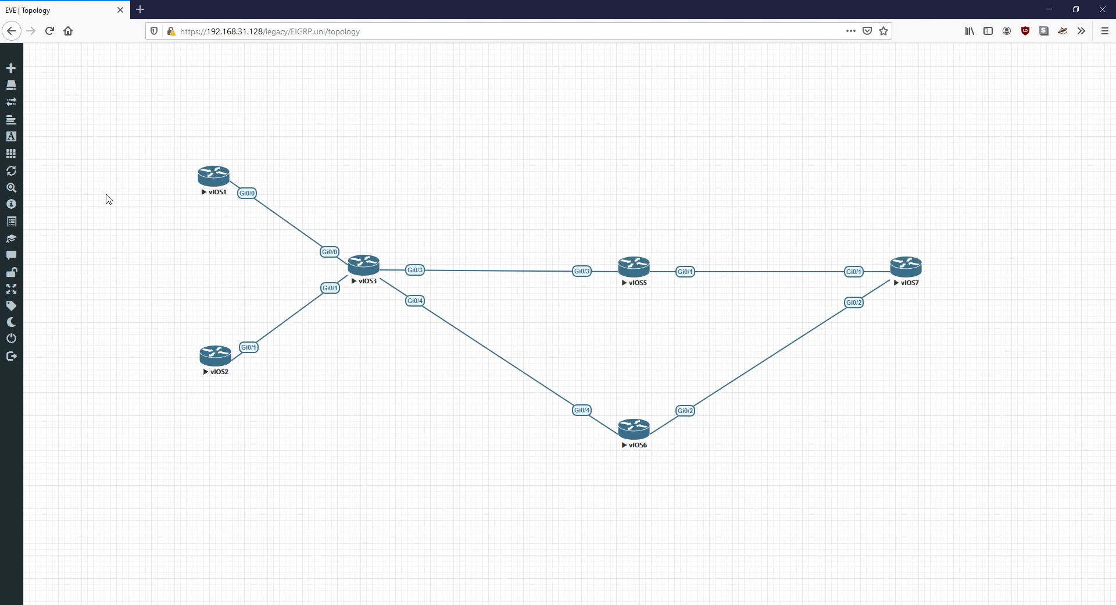
- Open the vIOS1 (R1) console and enter global configuration mode
{"action": "left_click", "coordinate": [205, 176]}
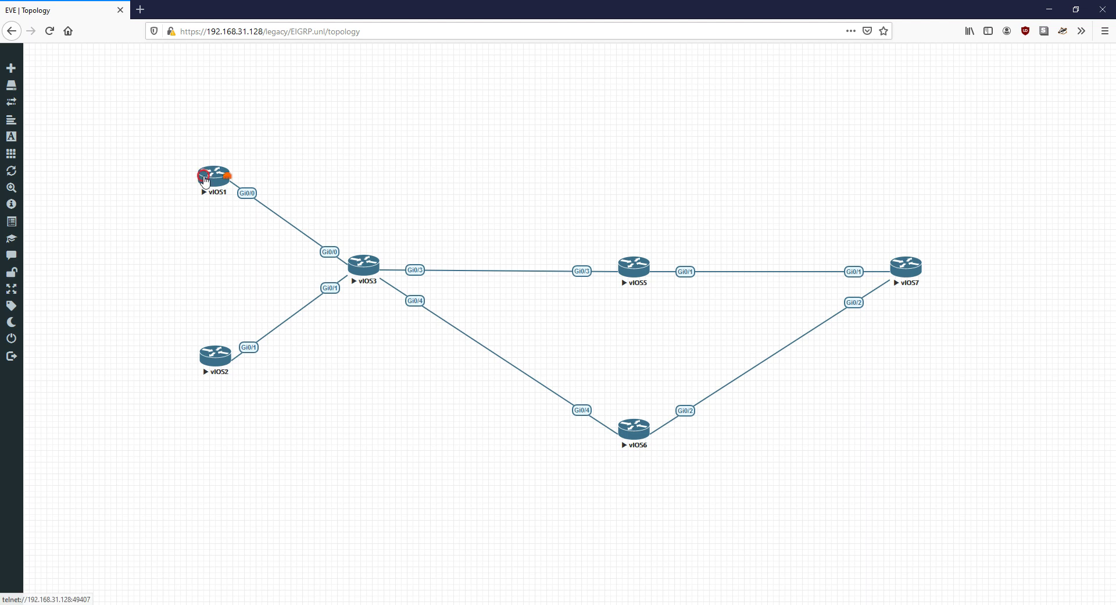
{"action": "left_click_drag", "start_coordinate": [326, 119], "coordinate": [567, 126]}
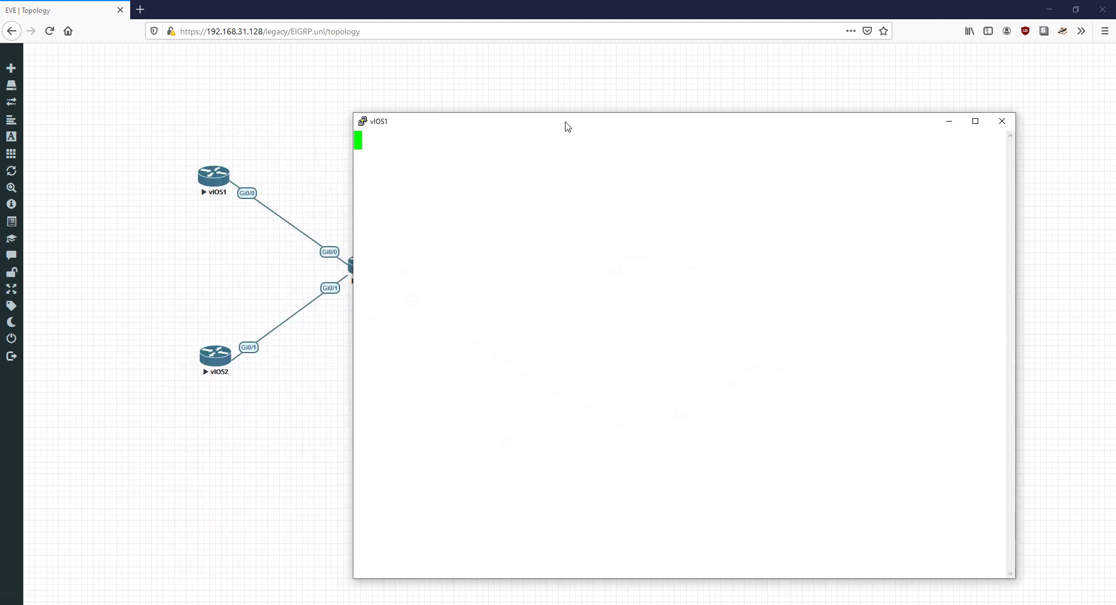
{"action": "type", "text": "en"}
{"action": "key", "text": "Return"}
{"action": "type", "text": "conf t"}
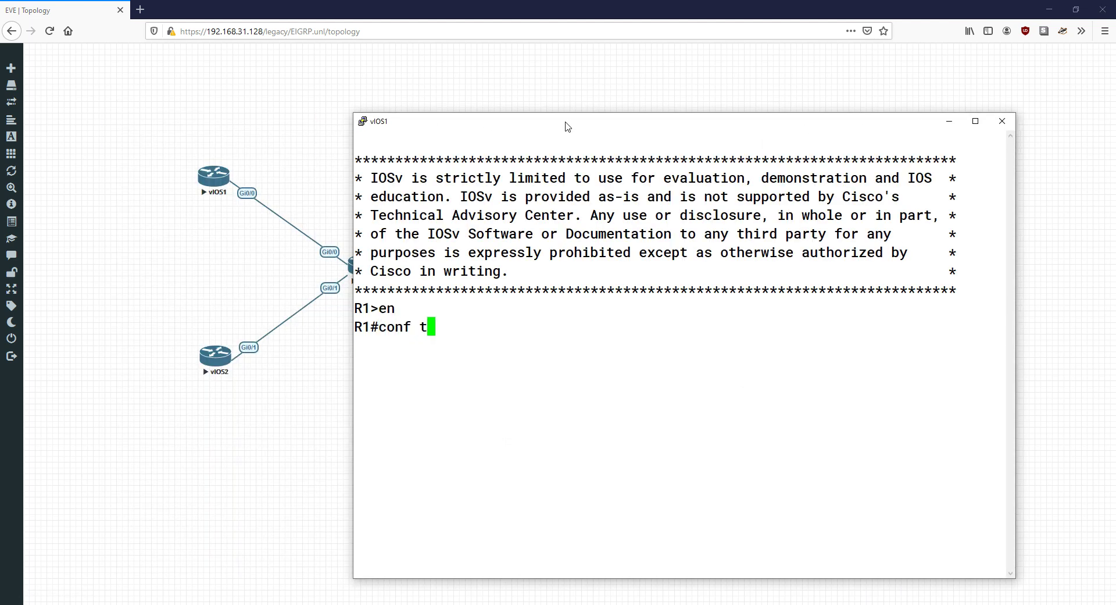
{"action": "key", "text": "Return"}
- Enter router eigrp 1 and list the available eigrp stub options in a maximized console
{"action": "type", "text": "router eigrp 1"}
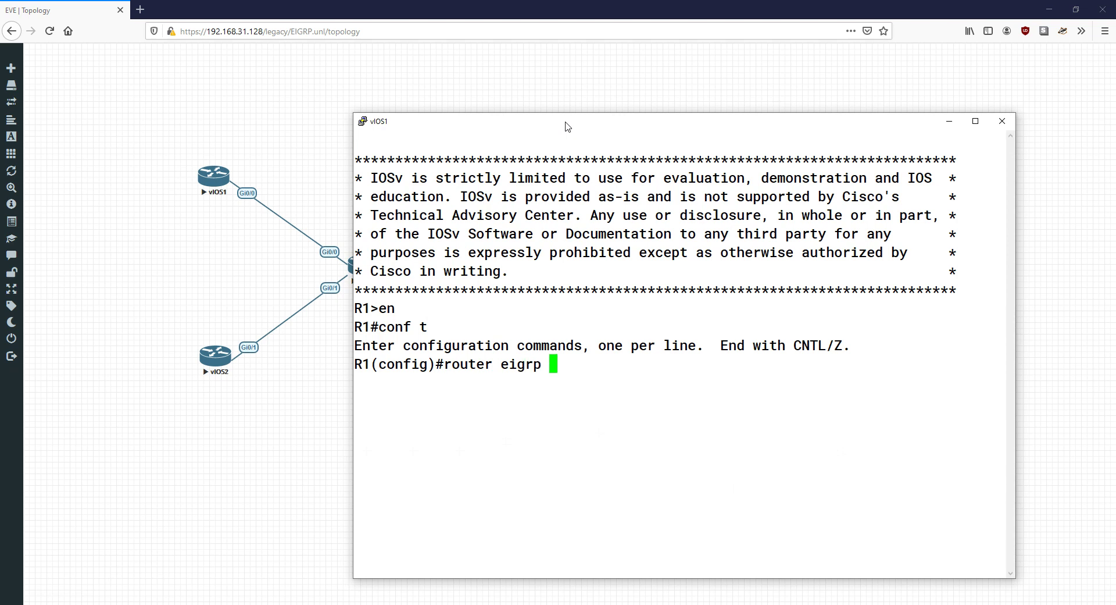
{"action": "key", "text": "Return"}
{"action": "type", "text": "eigrp stub"}
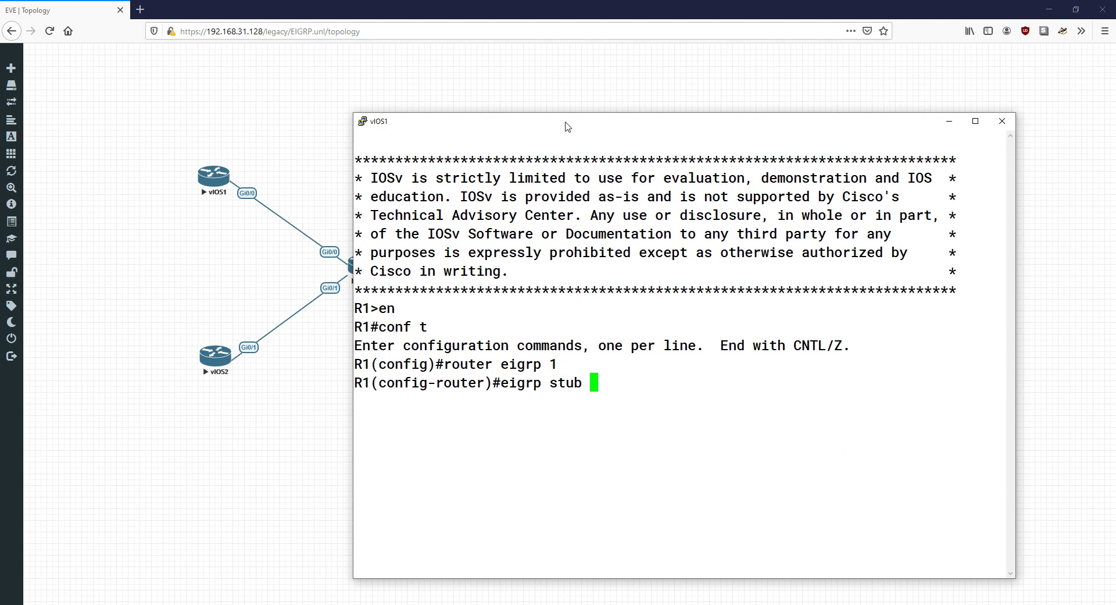
{"action": "type", "text": " ?"}
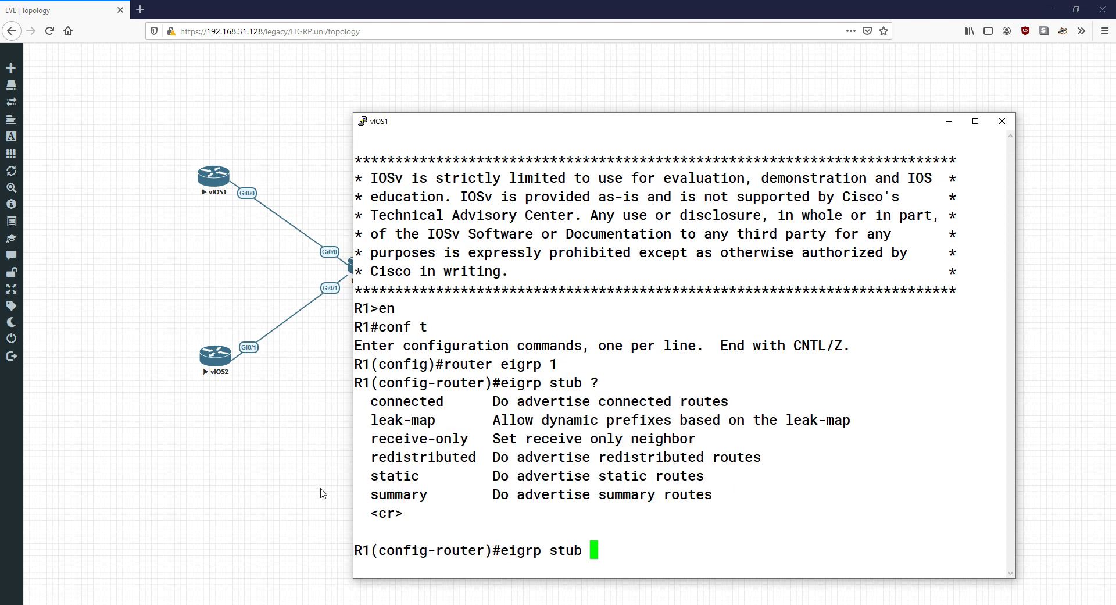
{"action": "left_click", "coordinate": [975, 121]}
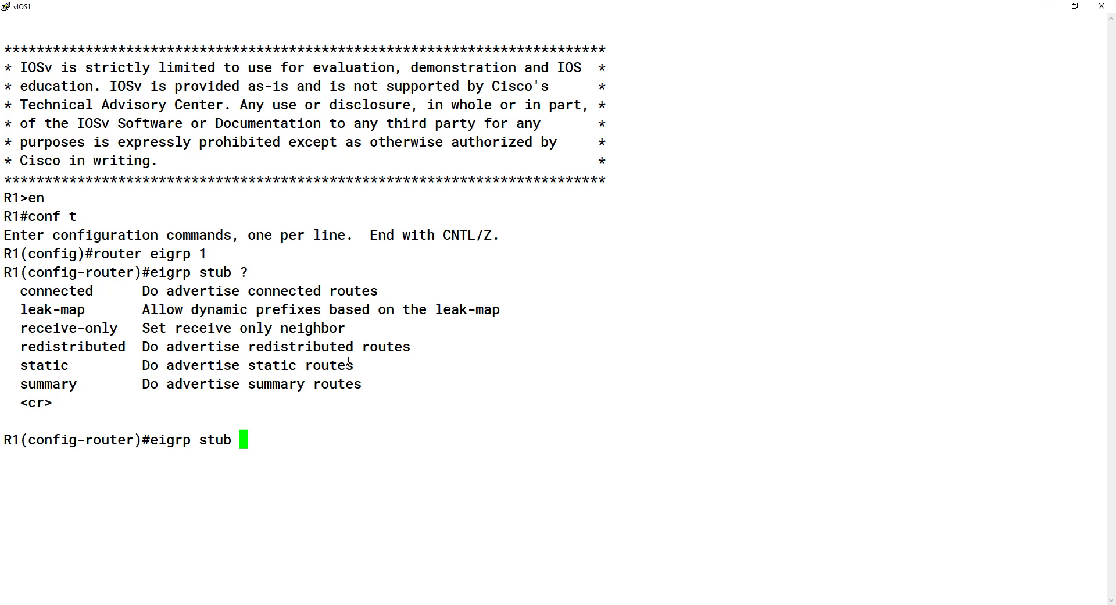
- Apply eigrp stub on R1, let neighbor 10.1.1.2 re-form, and hide the console
{"action": "key", "text": "Return"}
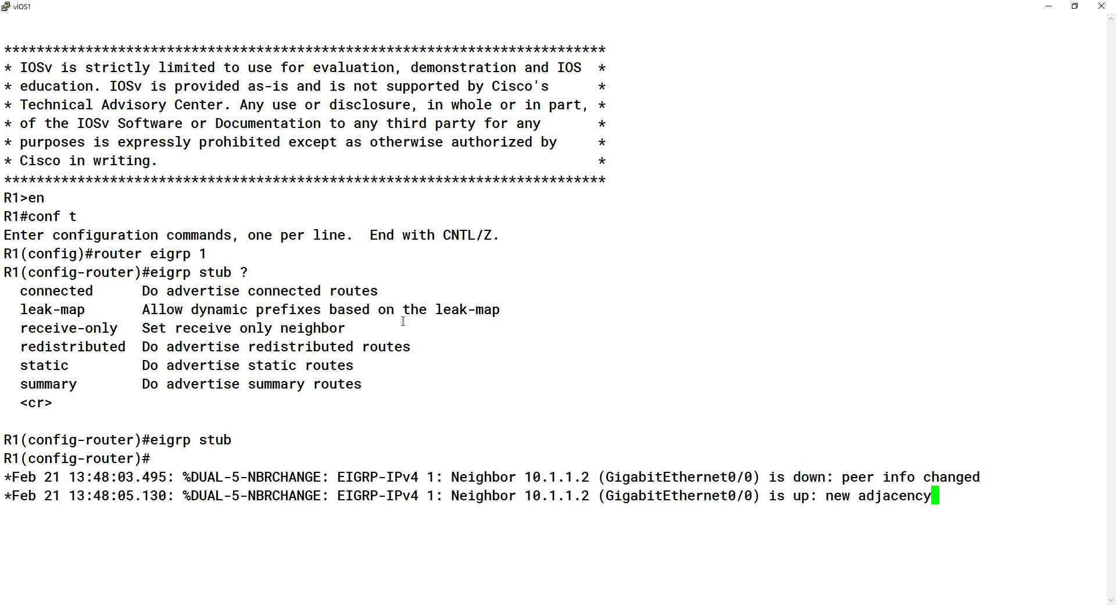
{"action": "left_click", "coordinate": [1049, 6]}
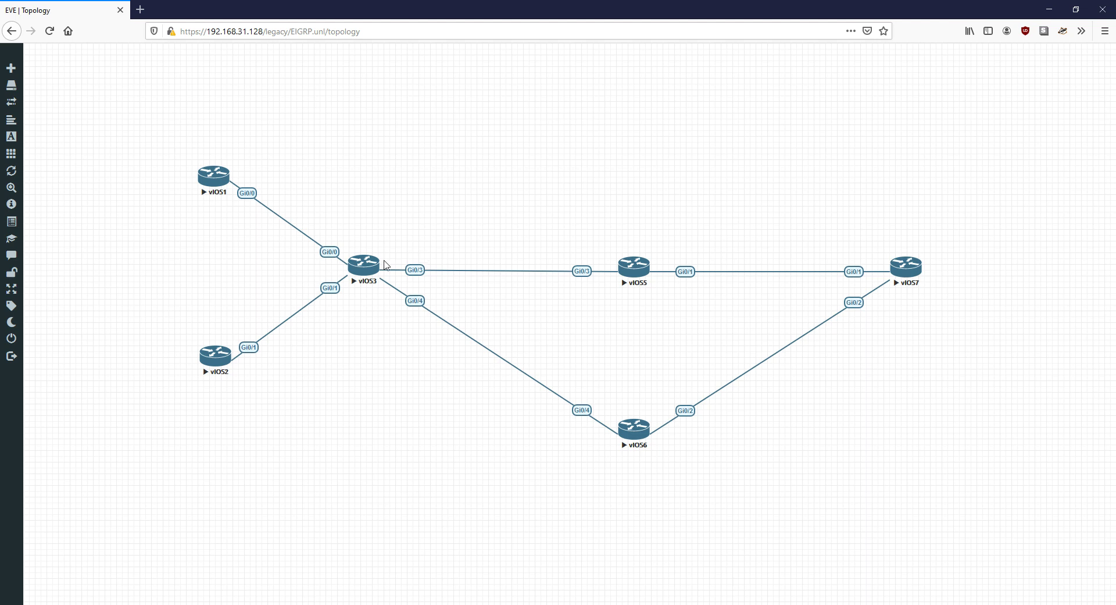
- Run show ip eigrp neighbors detail in a maximized vIOS3 (R3) console
{"action": "left_click", "coordinate": [355, 263]}
{"action": "left_click", "coordinate": [731, 116]}
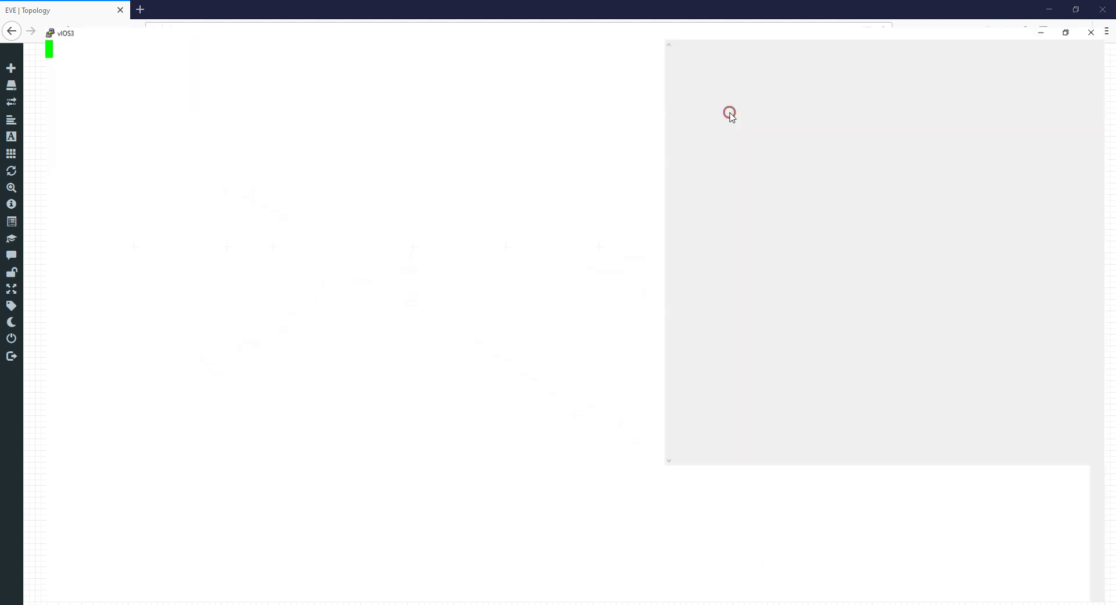
{"action": "key", "text": "Return"}
{"action": "type", "text": "show ip eigrp"}
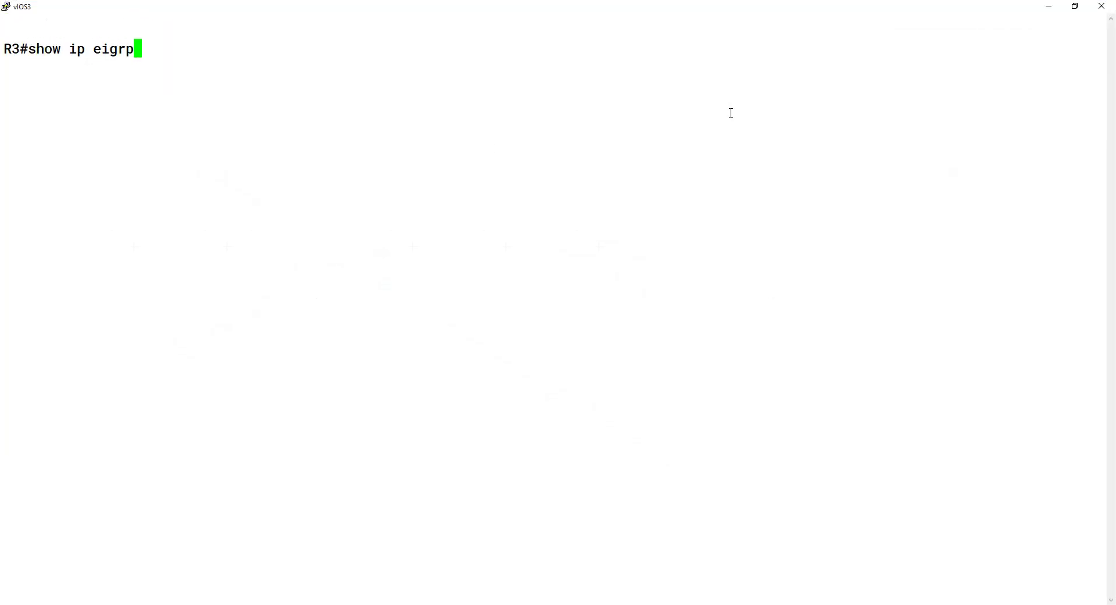
{"action": "key", "text": "Tab"}
{"action": "type", "text": "ne"}
{"action": "key", "text": "Tab"}
{"action": "type", "text": "de"}
{"action": "key", "text": "Tab"}
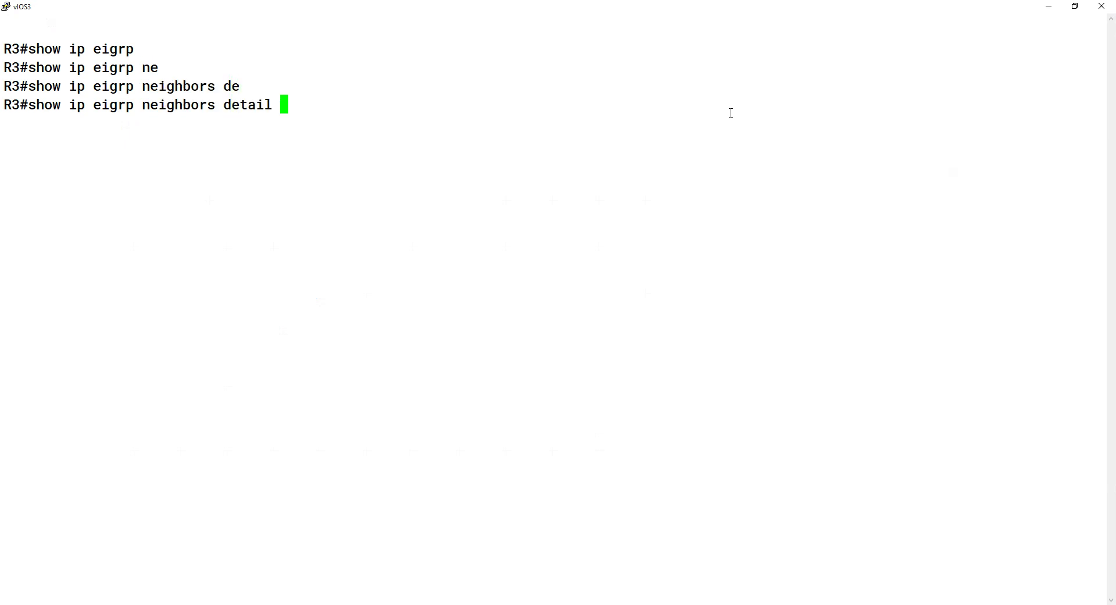
{"action": "key", "text": "Return"}
- Page through the output confirming 10.1.1.1 as a query-suppressing stub peer, then close R3's console
{"action": "key", "text": "space"}
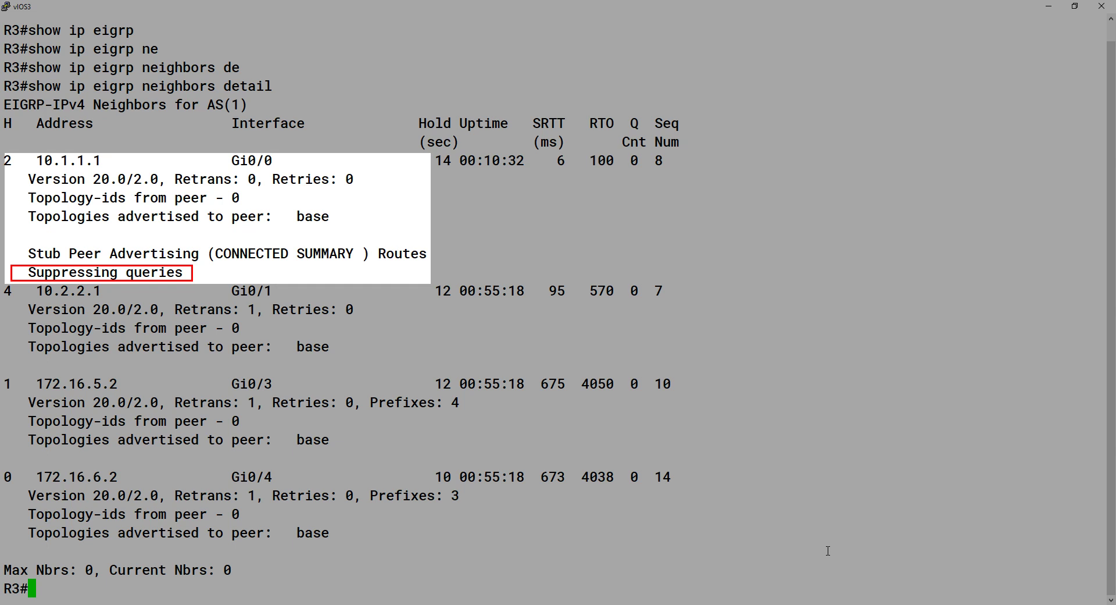
{"action": "key", "text": "Return"}
{"action": "key", "text": "Return"}
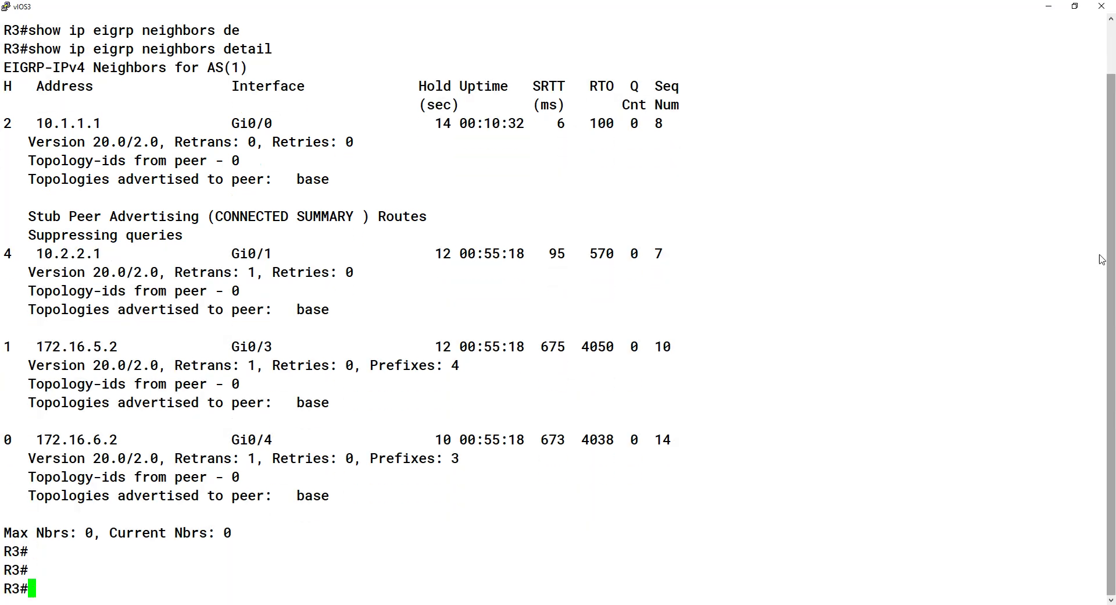
{"action": "left_click", "coordinate": [1101, 6]}
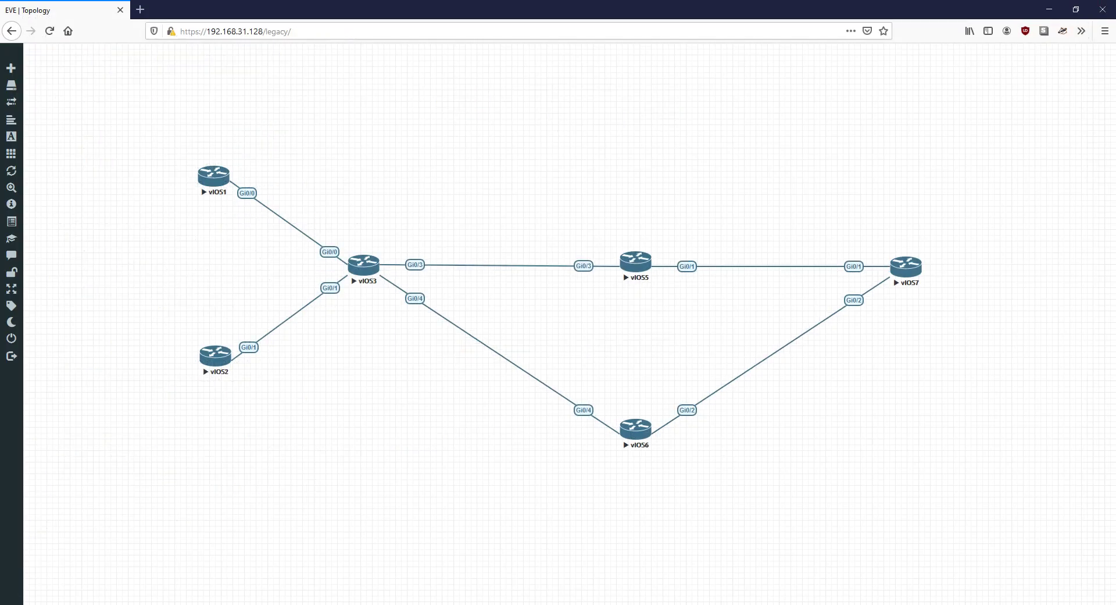
- Enable debug eigrp packets query on R3
{"action": "left_click", "coordinate": [362, 266]}
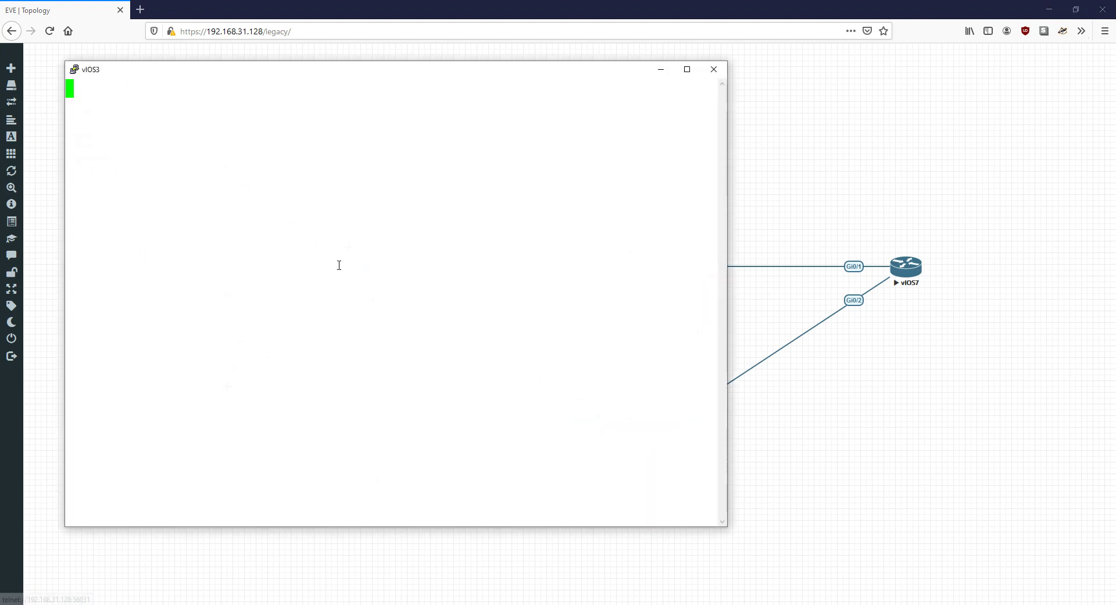
{"action": "key", "text": "Return"}
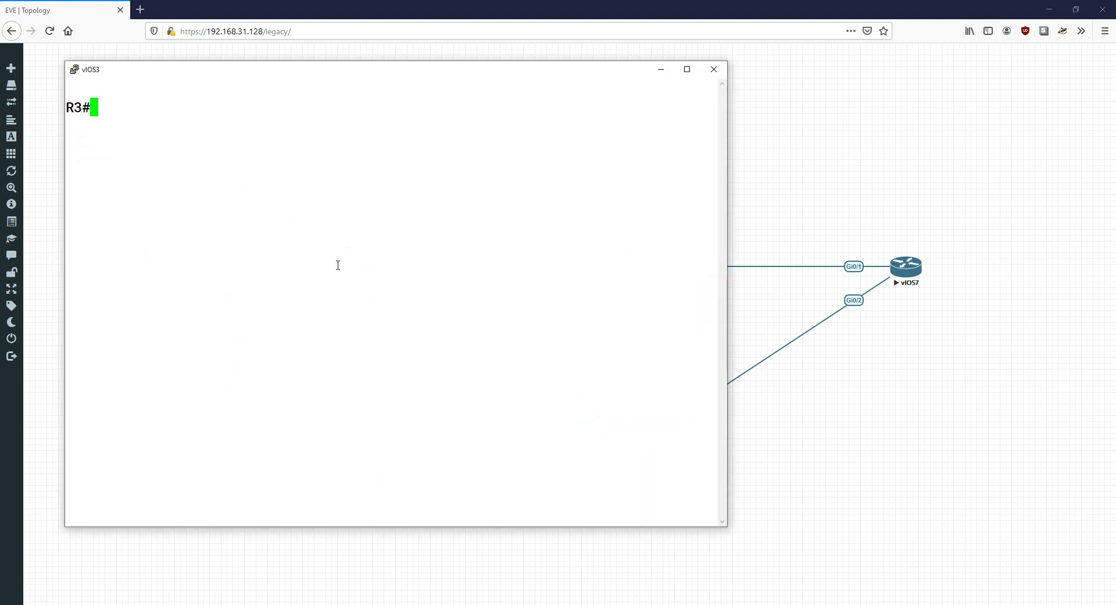
{"action": "type", "text": "debug eigr"}
{"action": "key", "text": "Tab"}
{"action": "type", "text": "pa"}
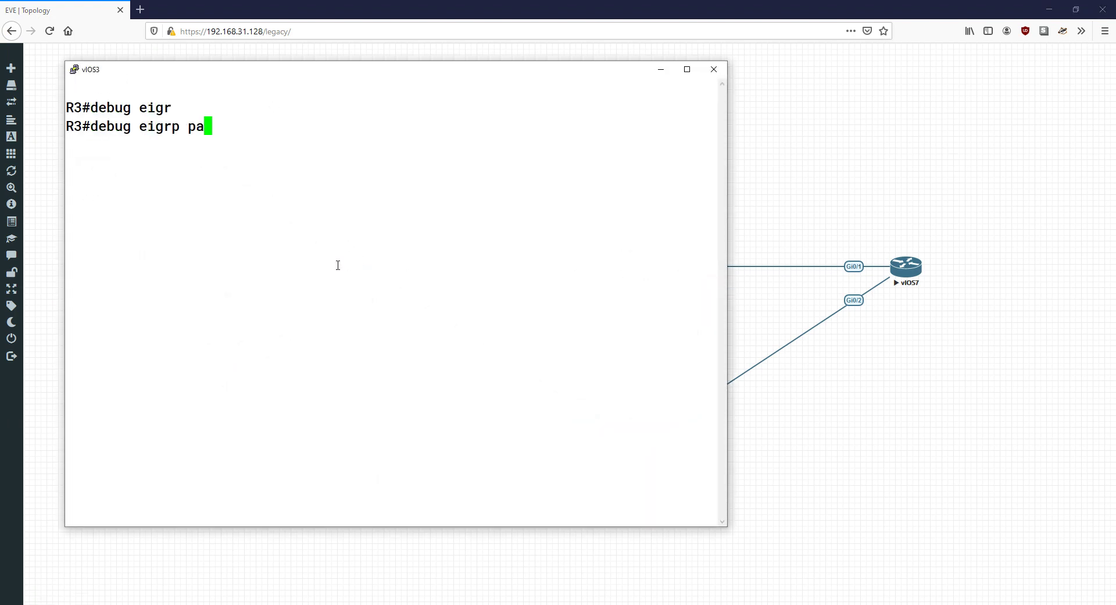
{"action": "type", "text": "c"}
{"action": "key", "text": "Tab"}
{"action": "type", "text": "qu"}
{"action": "key", "text": "Tab"}
{"action": "key", "text": "Return"}
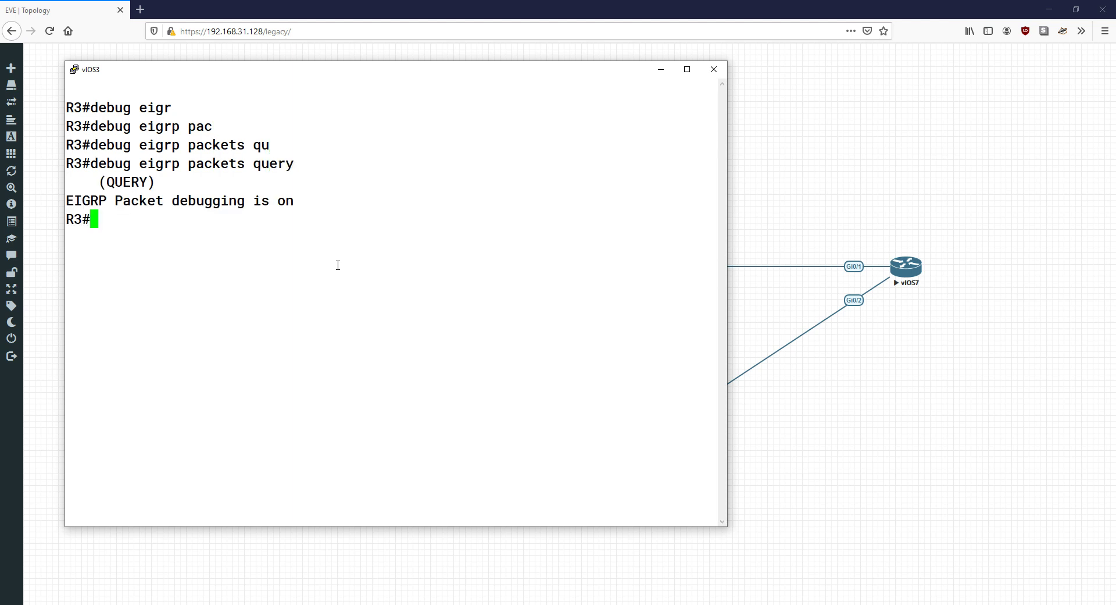
{"action": "left_click", "coordinate": [661, 70]}
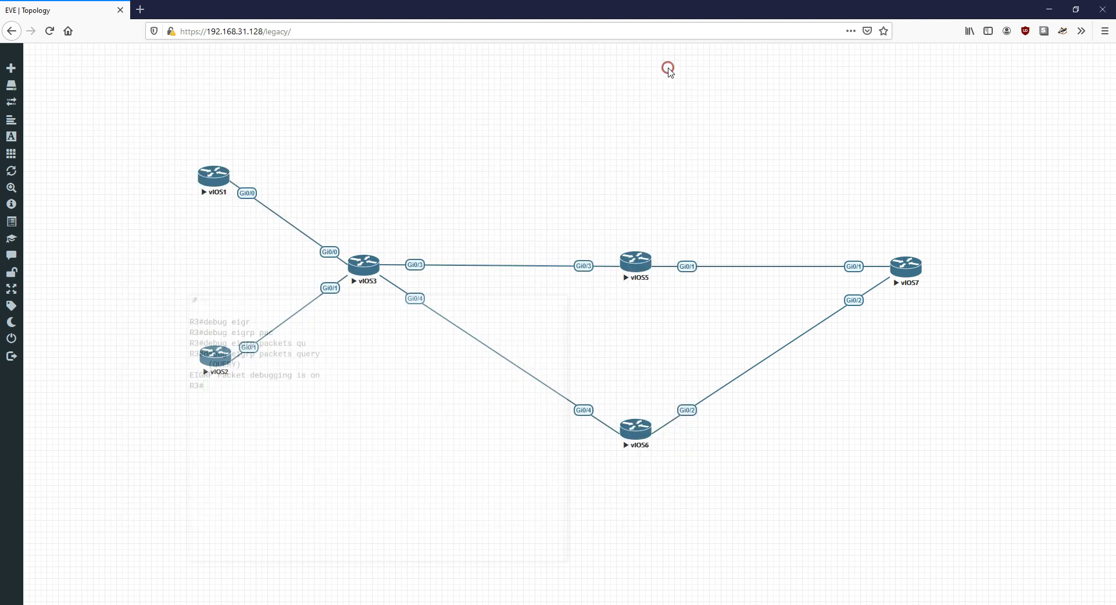
- Shut down interface Gi0/1 on R5, with R3's console beside it
{"action": "left_click", "coordinate": [635, 262]}
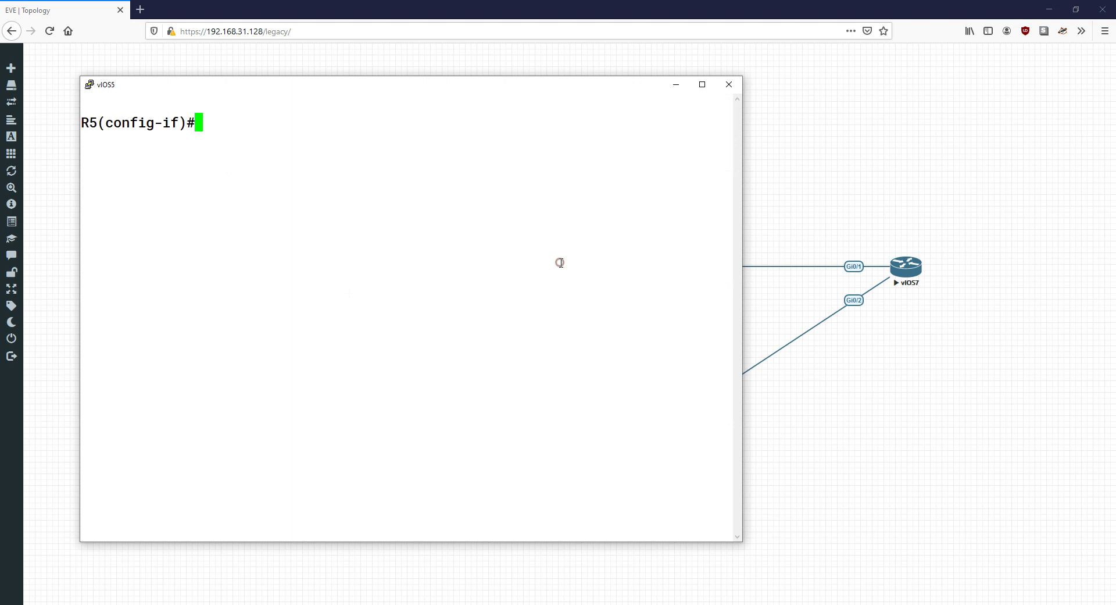
{"action": "left_click_drag", "start_coordinate": [385, 85], "coordinate": [854, 95]}
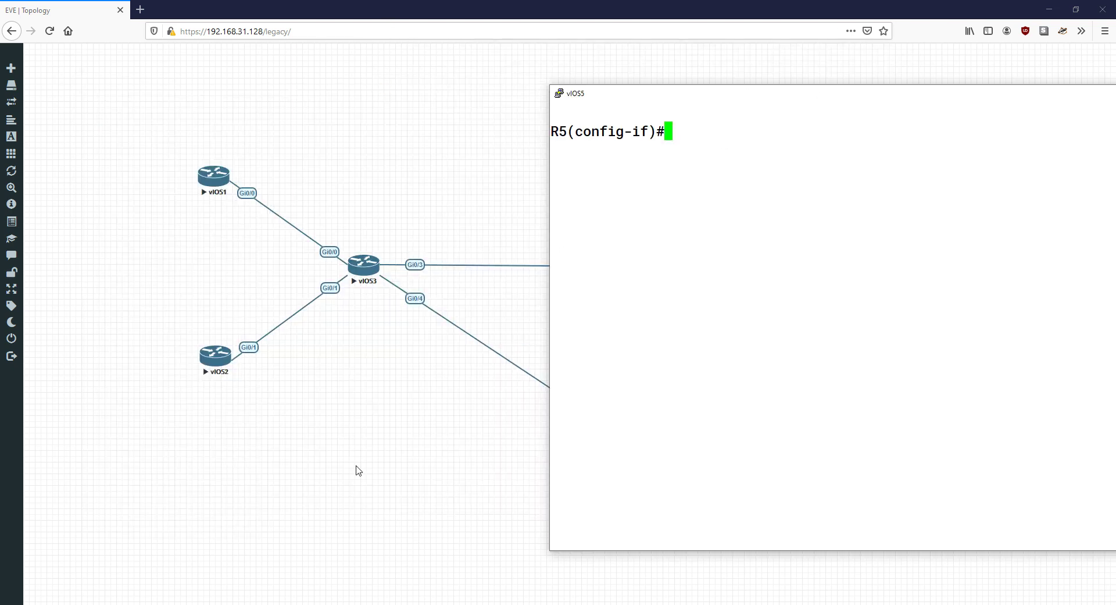
{"action": "mouse_move", "coordinate": [365, 602]}
{"action": "left_click", "coordinate": [394, 566]}
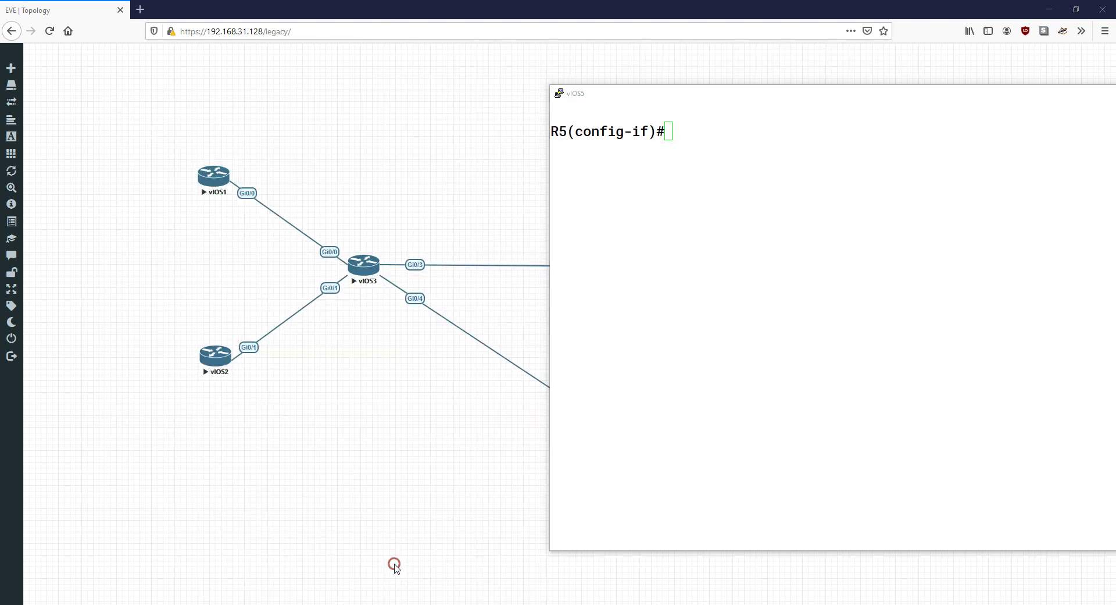
{"action": "left_click", "coordinate": [883, 318]}
{"action": "type", "text": "i"}
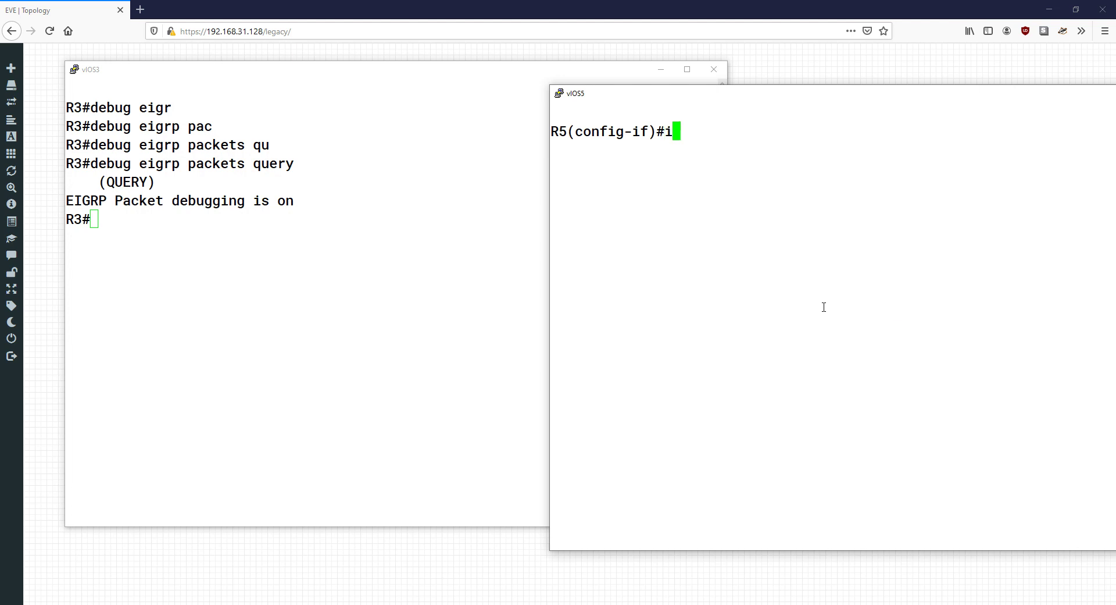
{"action": "type", "text": "nt g0/1"}
{"action": "key", "text": "Return"}
{"action": "type", "text": "shut"}
{"action": "key", "text": "Return"}
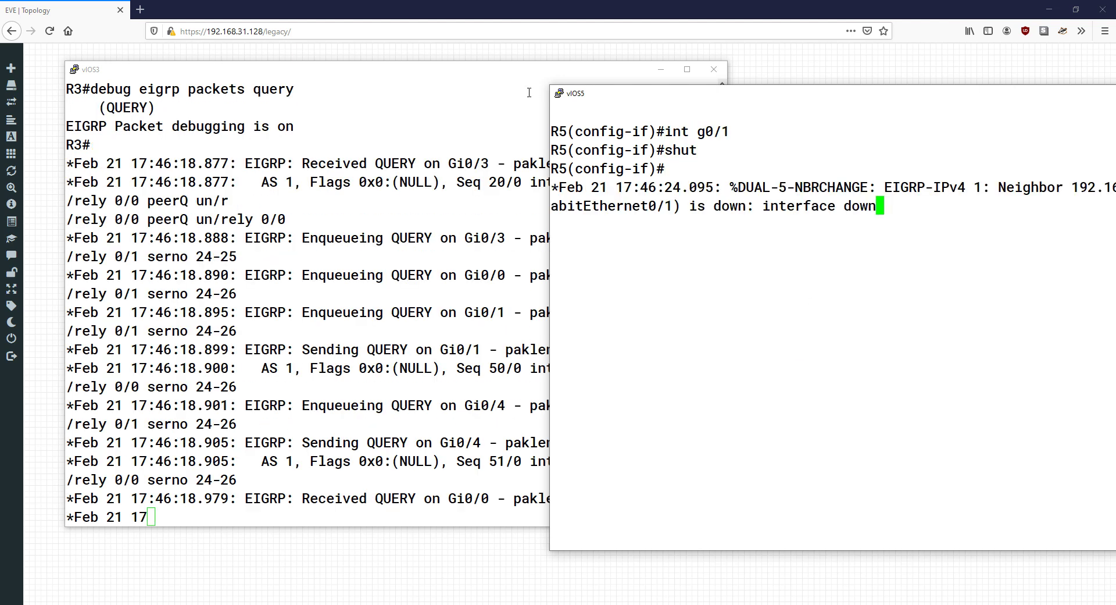
- Review R3's debug showing queries sent only on Gi0/1 and Gi0/4, then hide both consoles
{"action": "left_click", "coordinate": [479, 92]}
{"action": "left_click", "coordinate": [688, 70]}
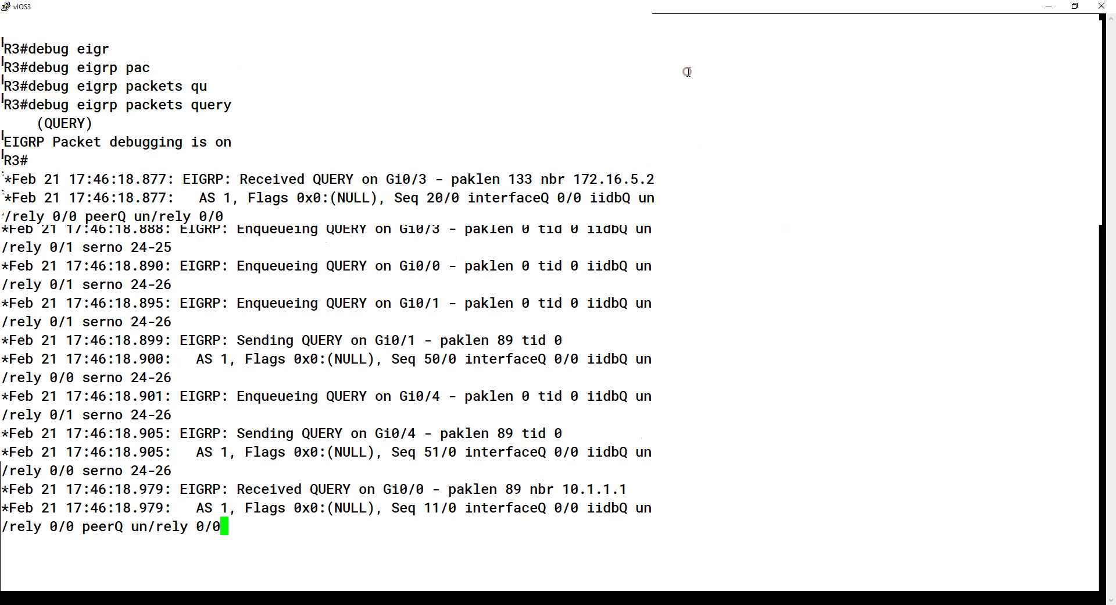
{"action": "key", "text": "Return"}
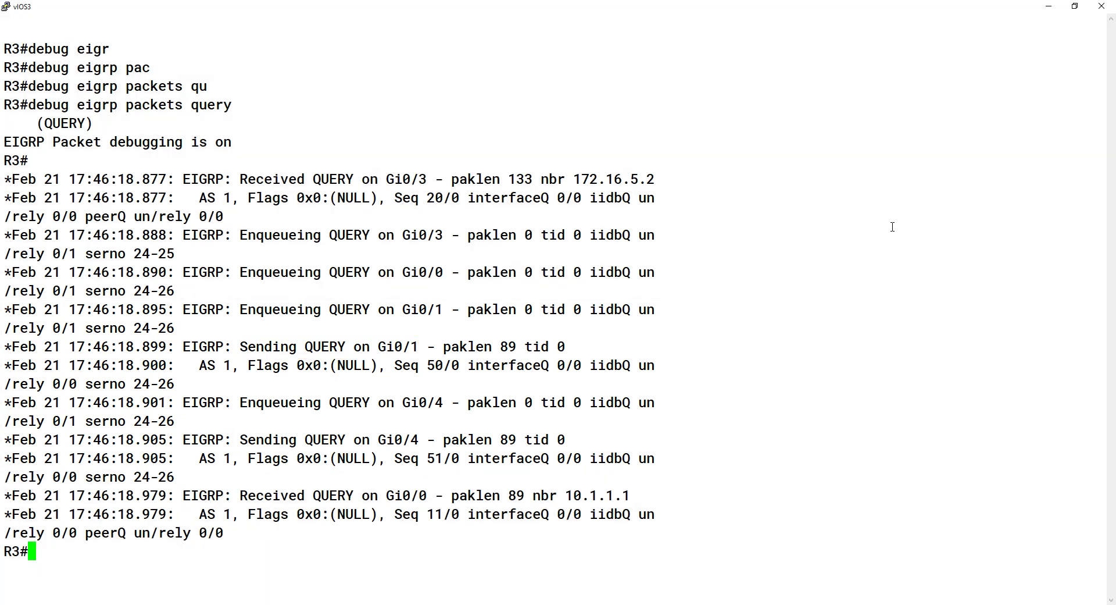
{"action": "left_click", "coordinate": [1050, 6]}
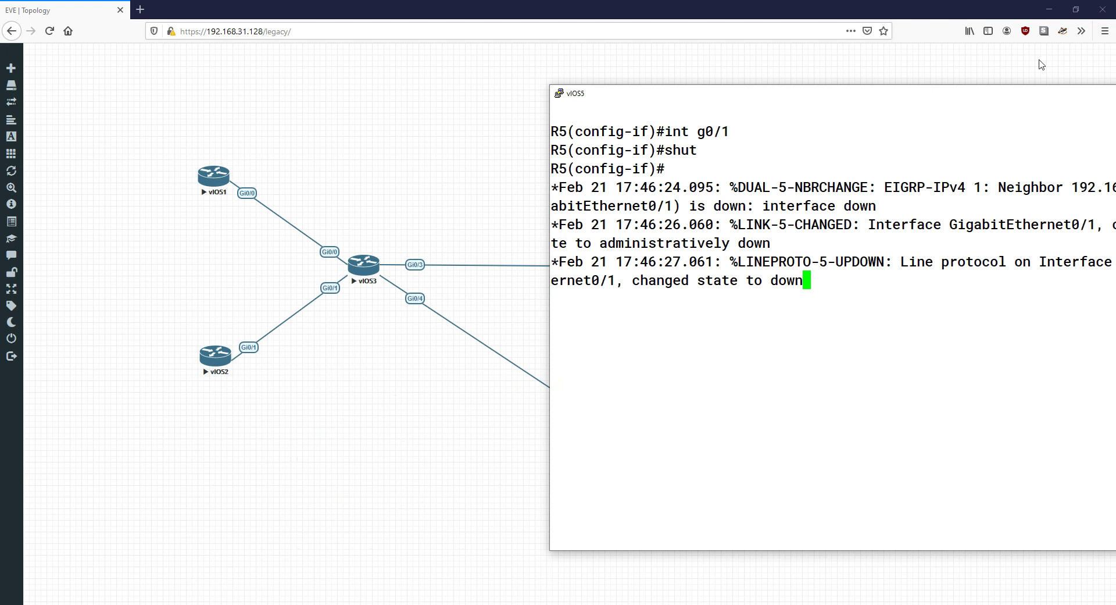
{"action": "left_click_drag", "start_coordinate": [1004, 93], "coordinate": [833, 163]}
{"action": "left_click", "coordinate": [871, 158]}
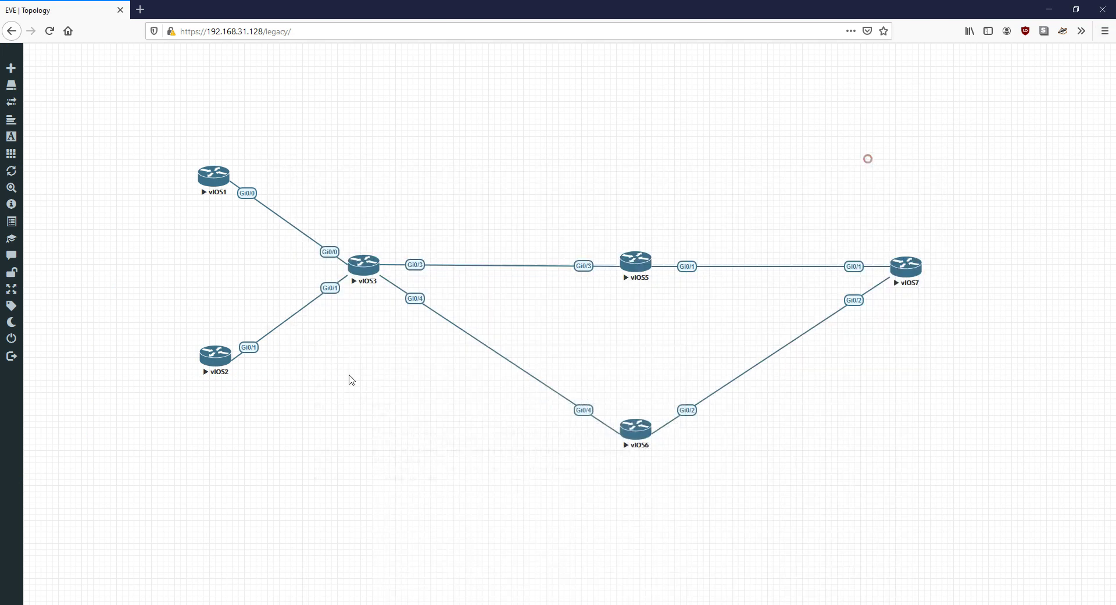